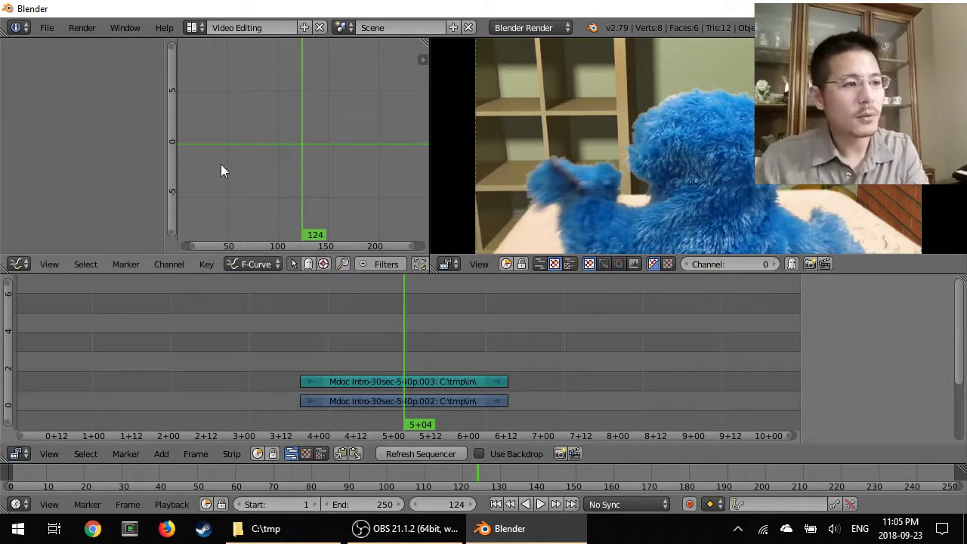
- Save the video editing project as example.blend in the C:\tmp folder
{"action": "scroll", "coordinate": [204, 147], "scroll_direction": "up", "scroll_amount": 1}
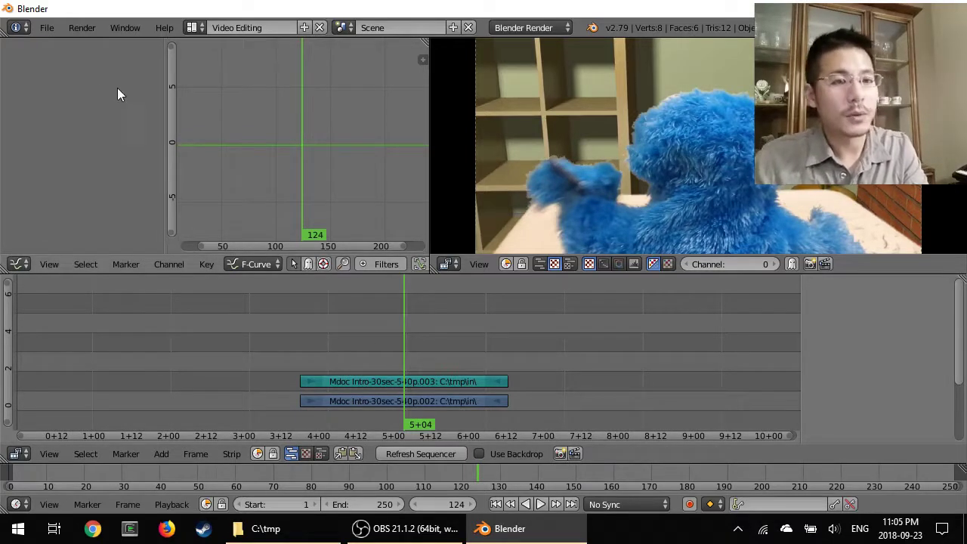
{"action": "left_click", "coordinate": [46, 28]}
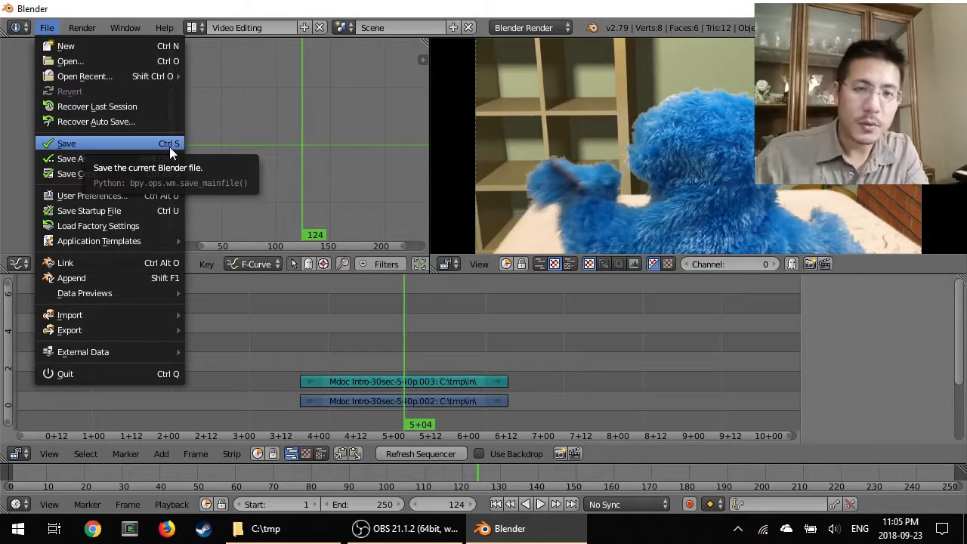
{"action": "left_click", "coordinate": [126, 143]}
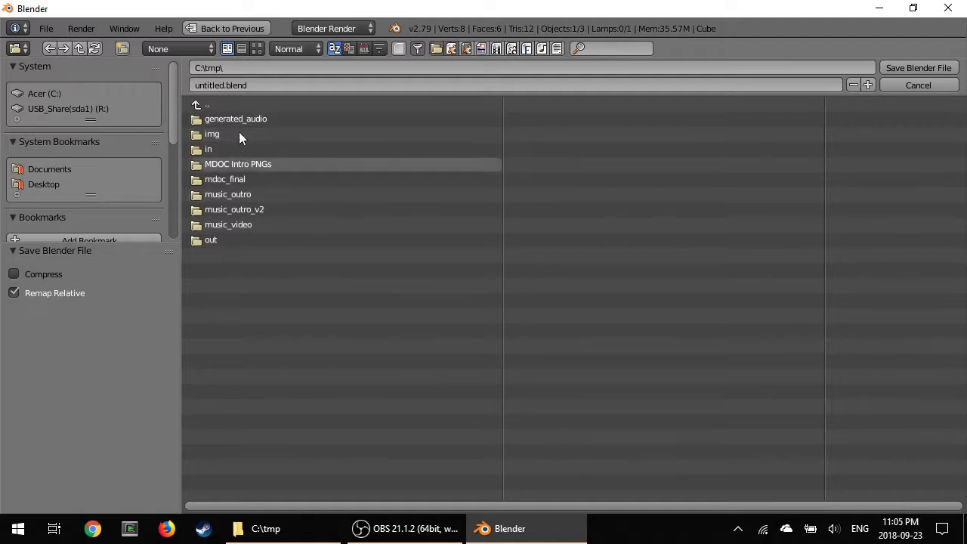
{"action": "left_click", "coordinate": [268, 68]}
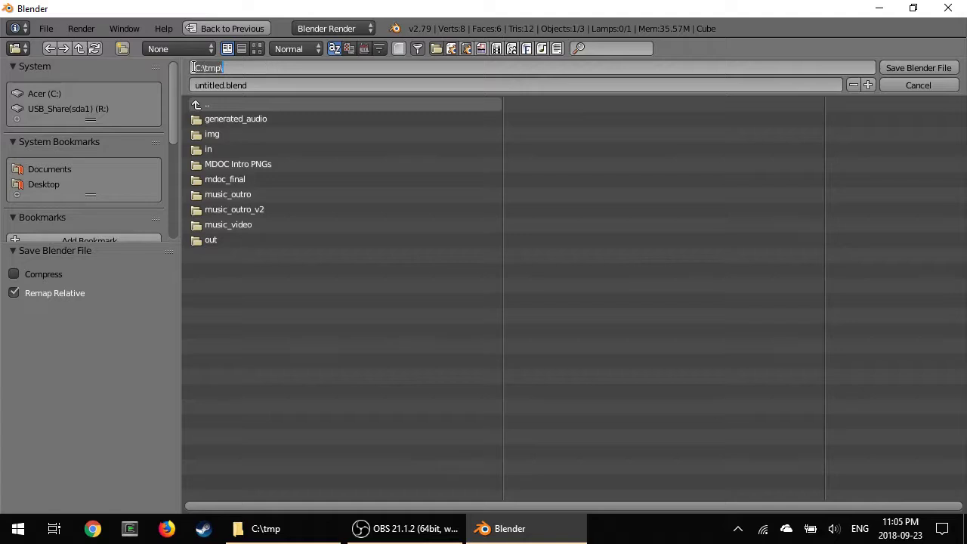
{"action": "left_click", "coordinate": [296, 85]}
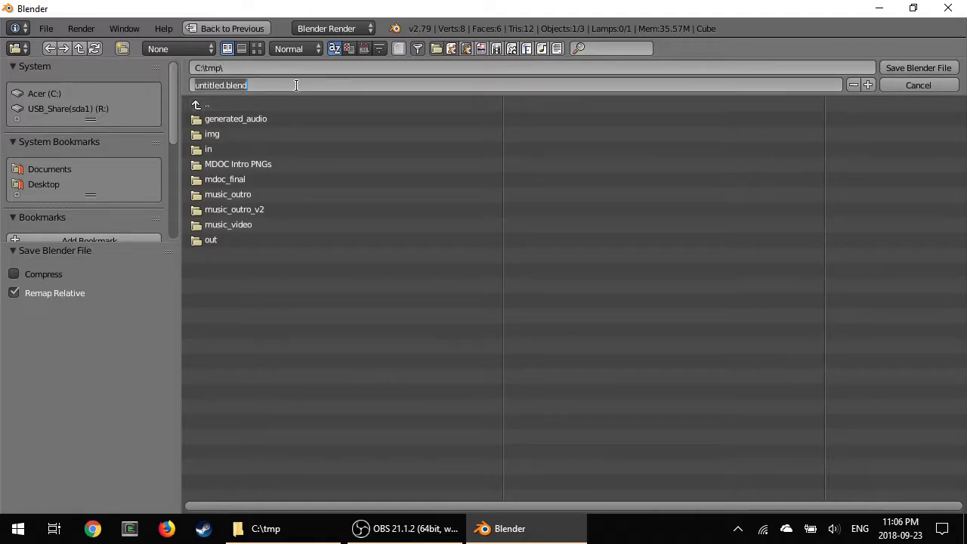
{"action": "type", "text": "example"}
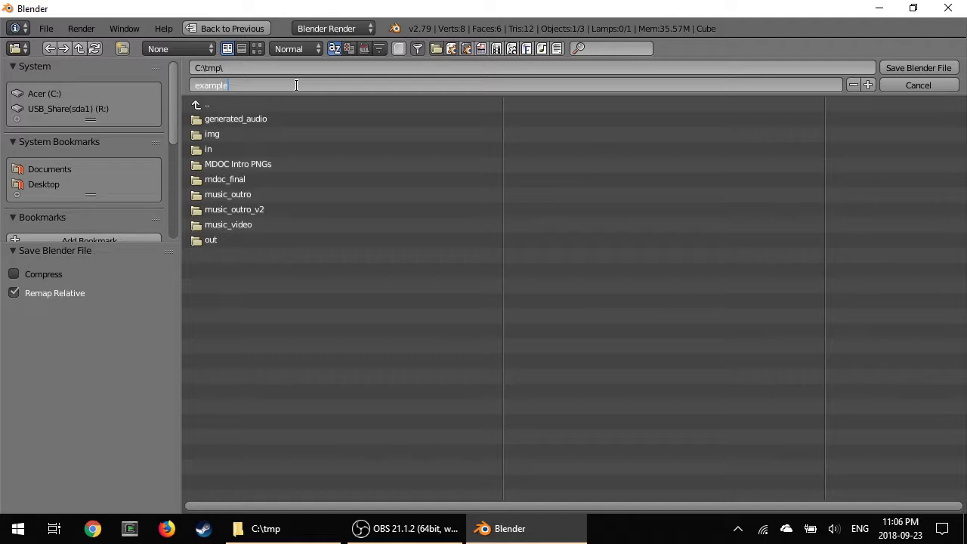
{"action": "key", "text": "Return"}
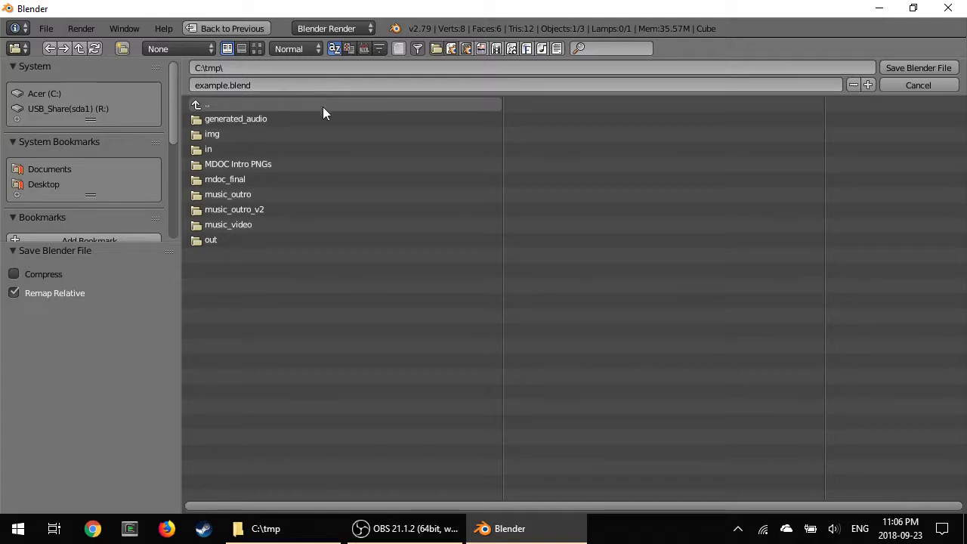
{"action": "left_click", "coordinate": [925, 68]}
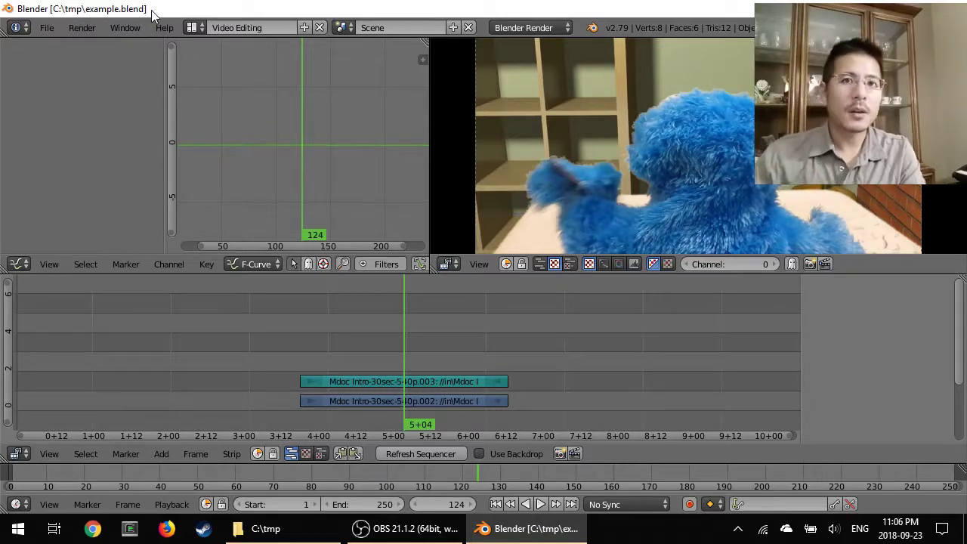
- Look up the saved project in File Explorer's C:\tmp folder, close Blender, and reopen the project from example.blend
{"action": "left_click", "coordinate": [261, 529]}
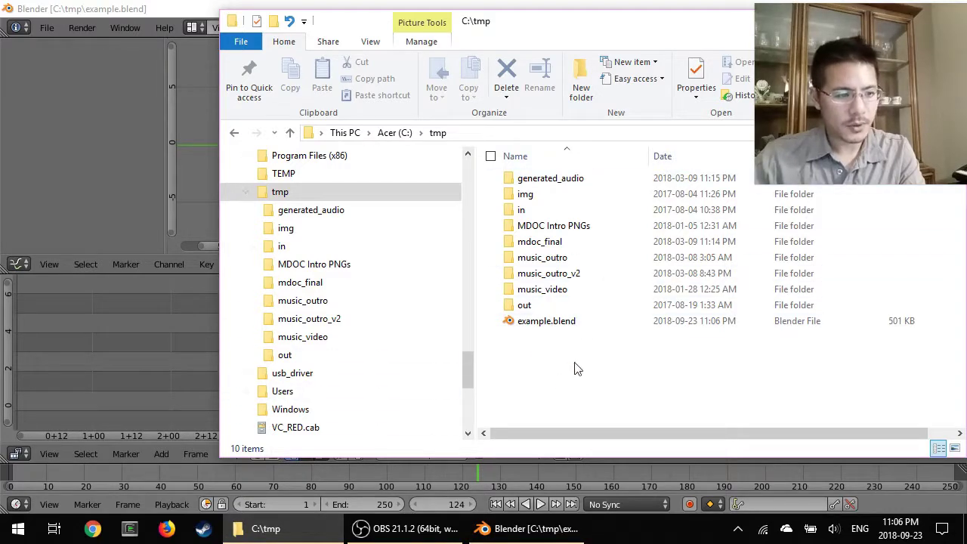
{"action": "left_click", "coordinate": [423, 4]}
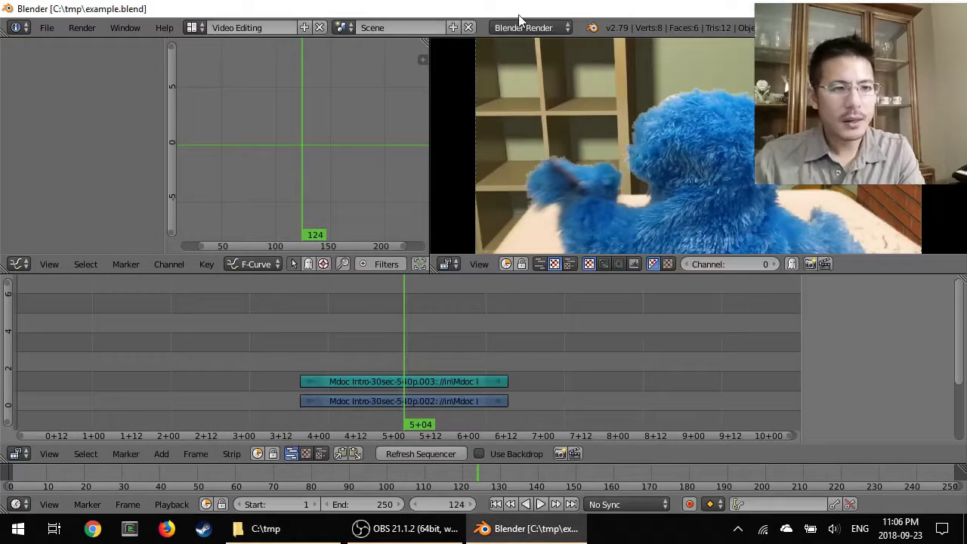
{"action": "left_click", "coordinate": [950, 6]}
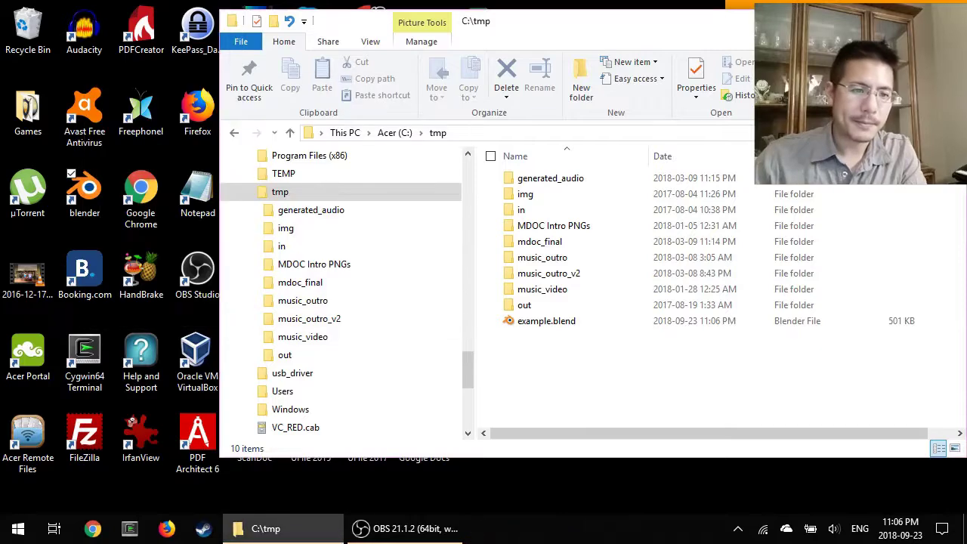
{"action": "left_click", "coordinate": [563, 322]}
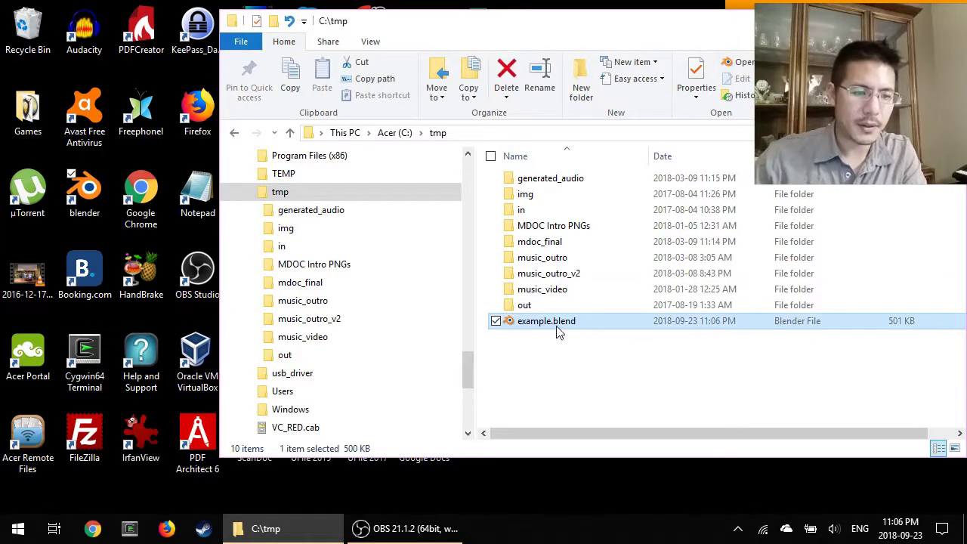
{"action": "double_click", "coordinate": [548, 322]}
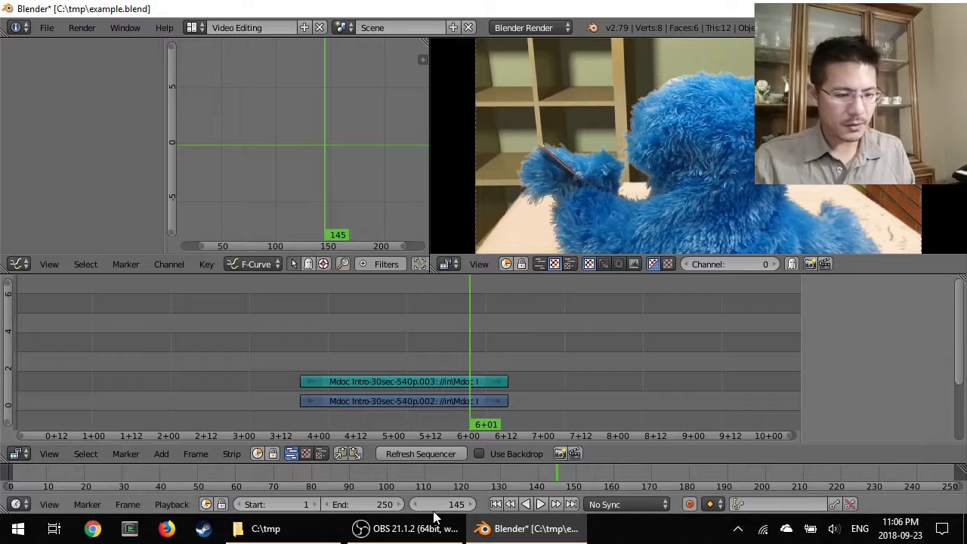
- Set the timeline's end frame to 145 and save the project over example.blend
{"action": "left_click", "coordinate": [364, 505]}
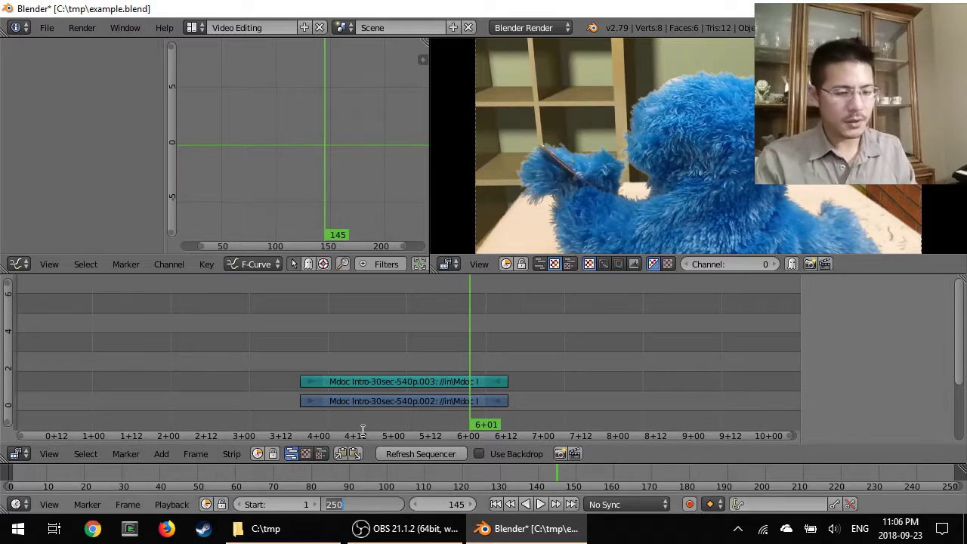
{"action": "type", "text": "145"}
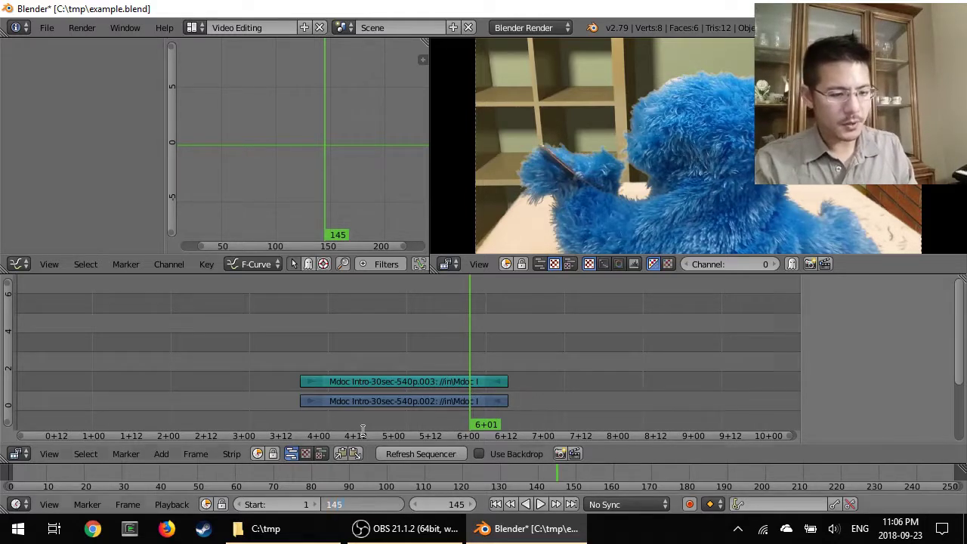
{"action": "key", "text": "Return"}
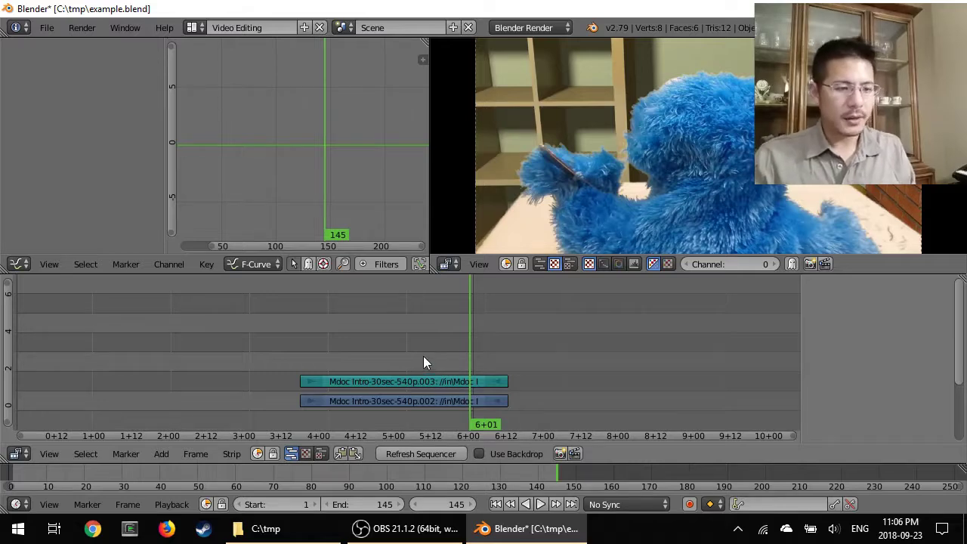
{"action": "left_click", "coordinate": [47, 28]}
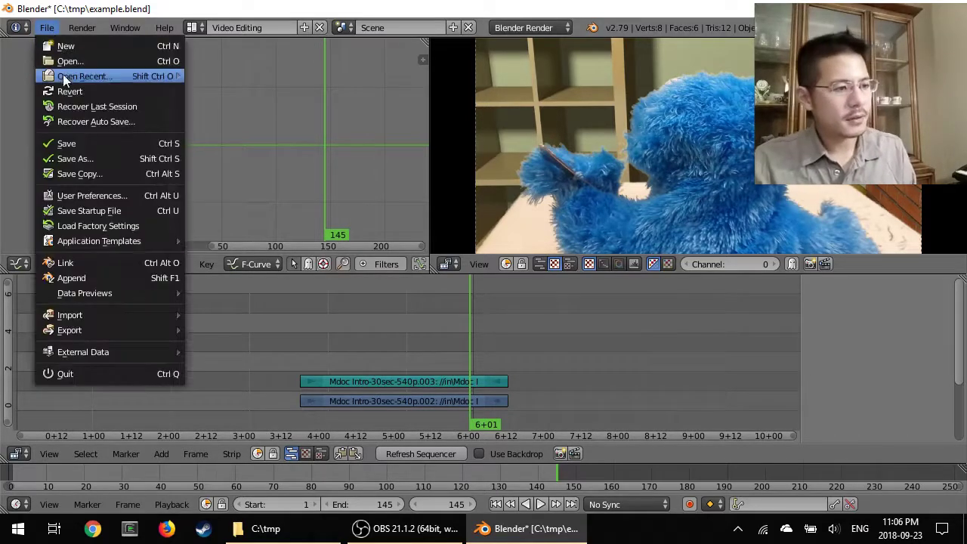
{"action": "left_click", "coordinate": [75, 144]}
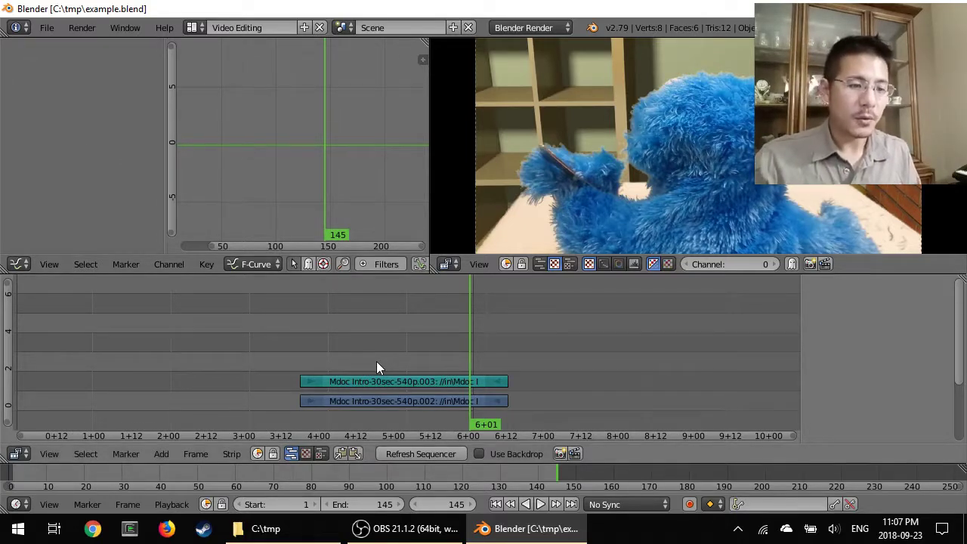
- Compare example.blend with its backup example.blend1 in File Explorer's C:\tmp folder, and return to Blender
{"action": "left_click", "coordinate": [284, 535]}
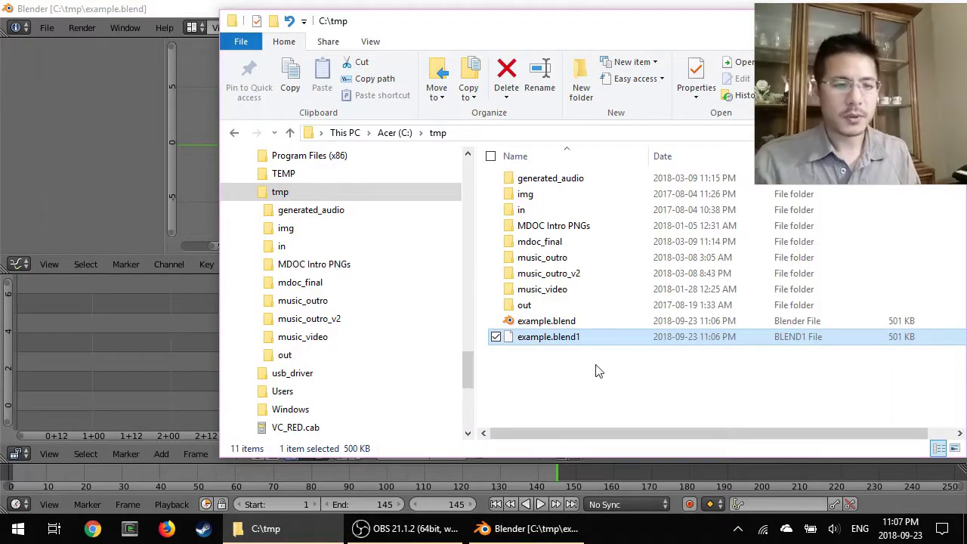
{"action": "left_click", "coordinate": [550, 324]}
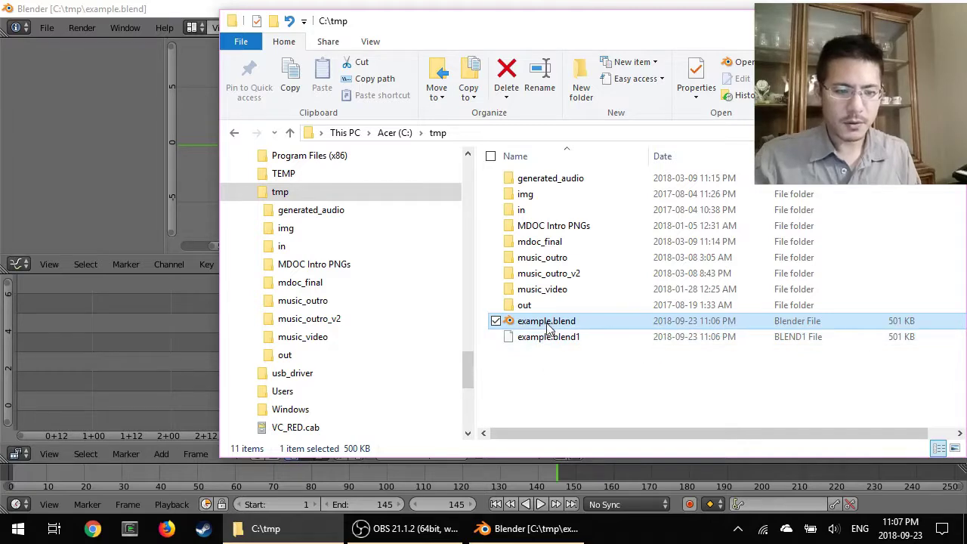
{"action": "left_click", "coordinate": [563, 340]}
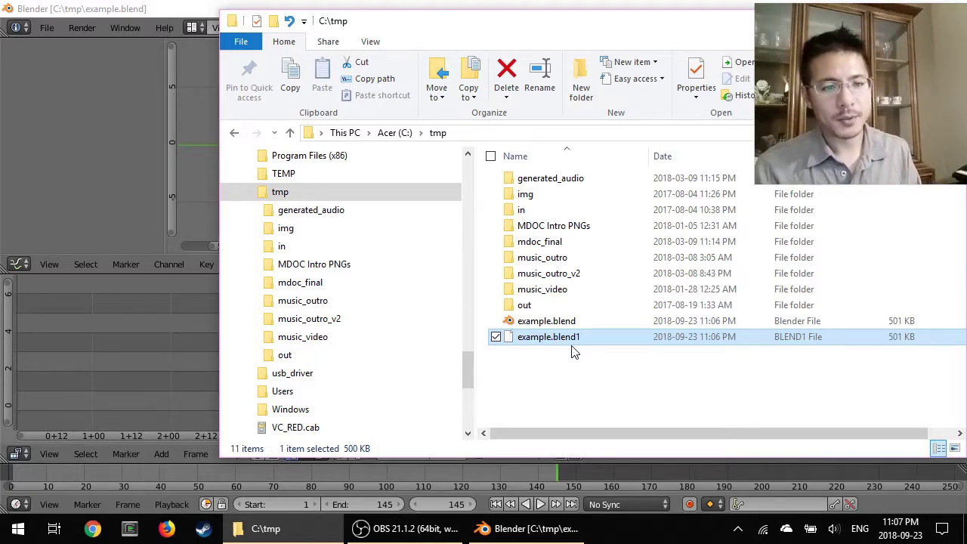
{"action": "left_click", "coordinate": [398, 7]}
- Review the save versions and auto-save settings among the file options of the user preferences, and close the preferences
{"action": "left_click", "coordinate": [47, 28]}
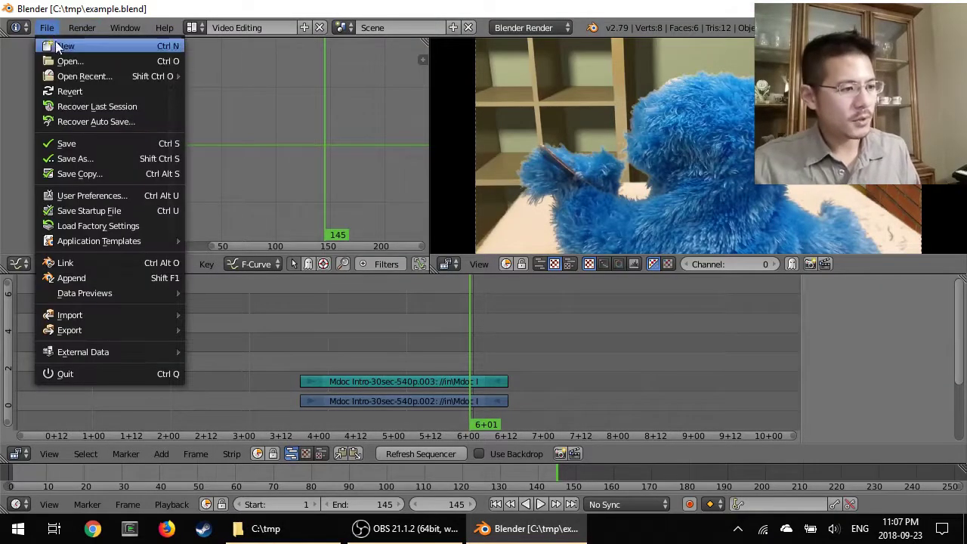
{"action": "left_click", "coordinate": [85, 198]}
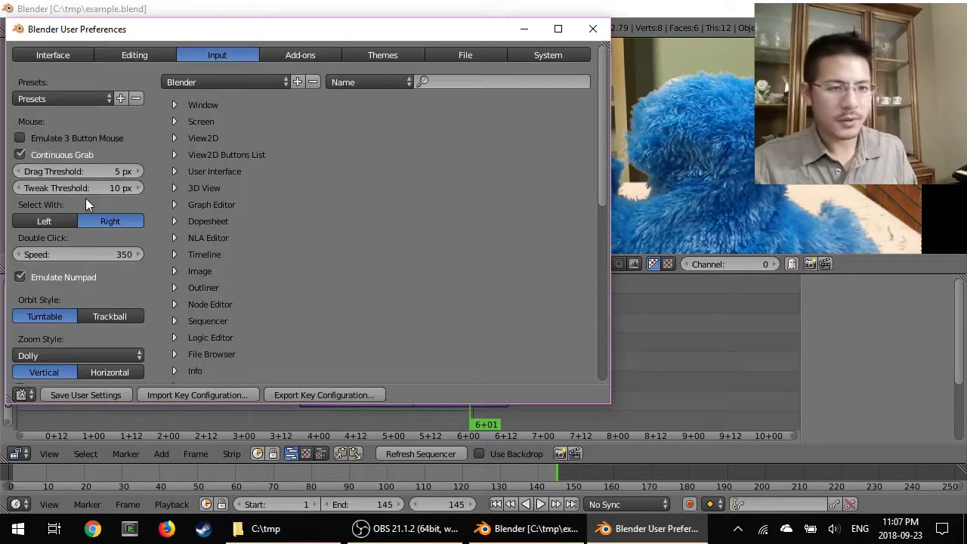
{"action": "left_click", "coordinate": [463, 54]}
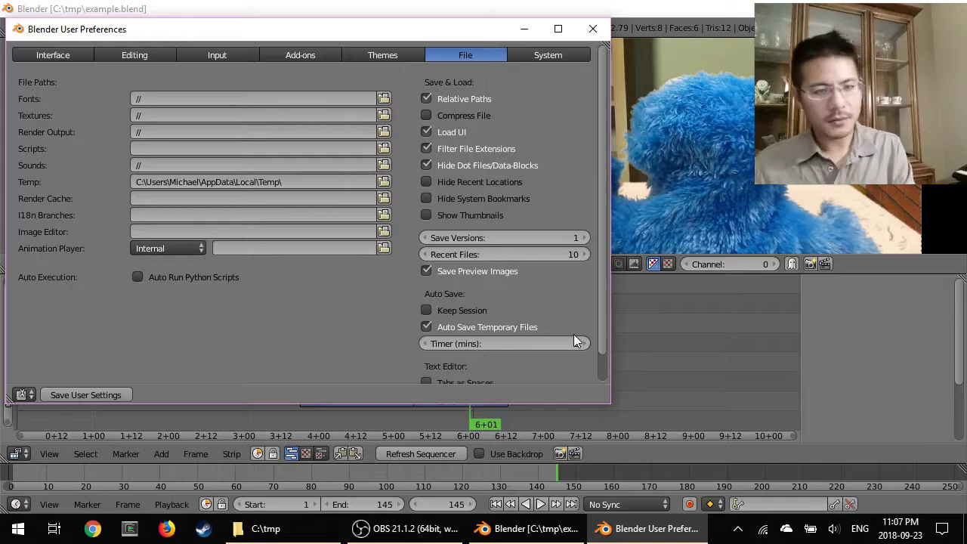
{"action": "left_click", "coordinate": [593, 29]}
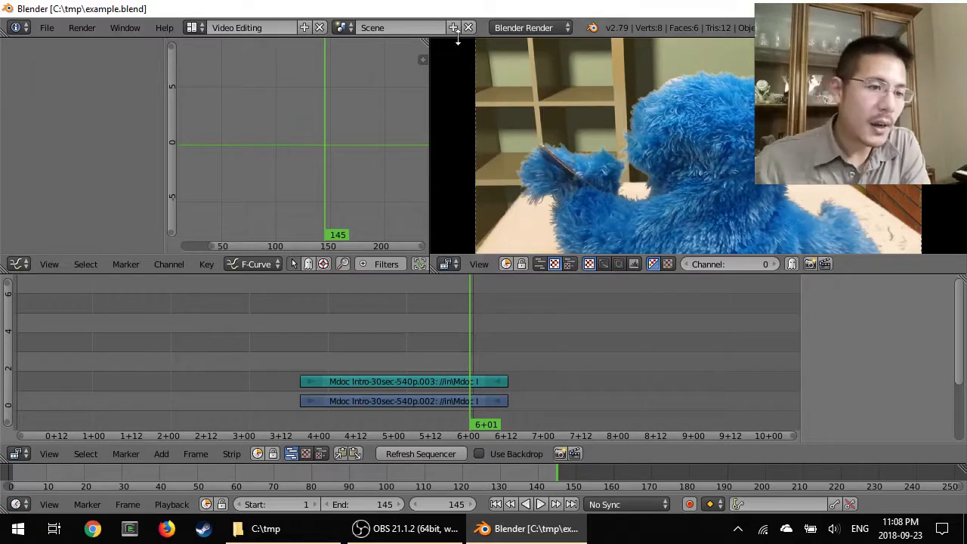
- Save the project under the incremented name example2.blend in C:\tmp
{"action": "left_click", "coordinate": [47, 28]}
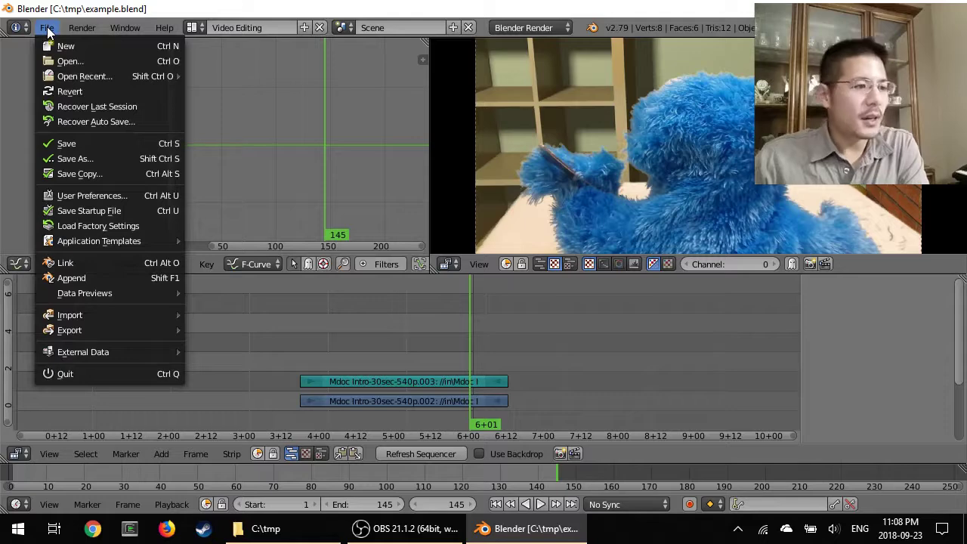
{"action": "left_click", "coordinate": [83, 161]}
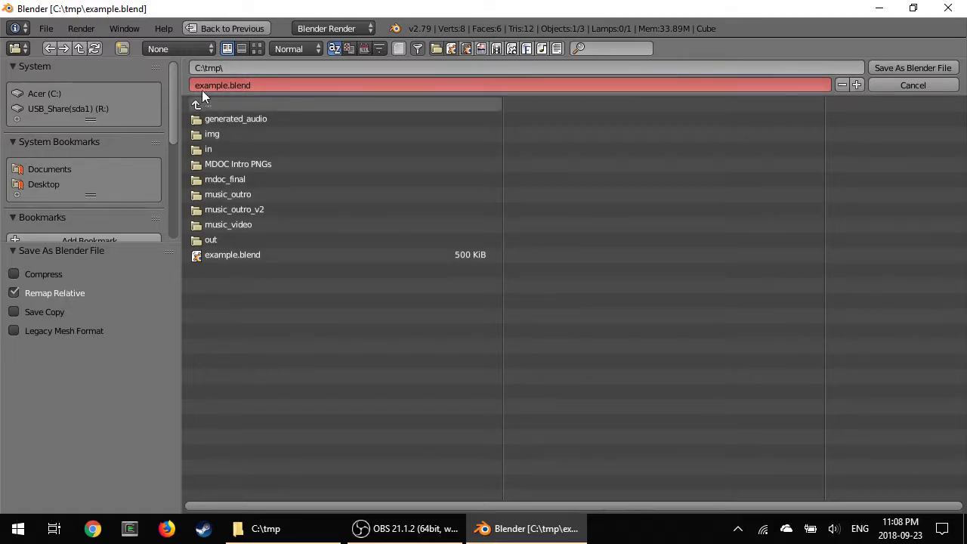
{"action": "left_click", "coordinate": [858, 85]}
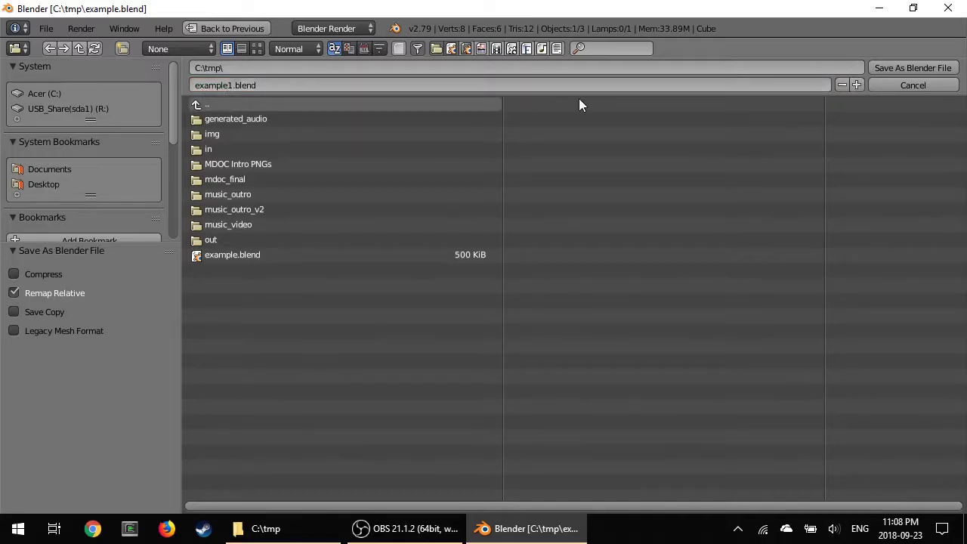
{"action": "left_click", "coordinate": [861, 85]}
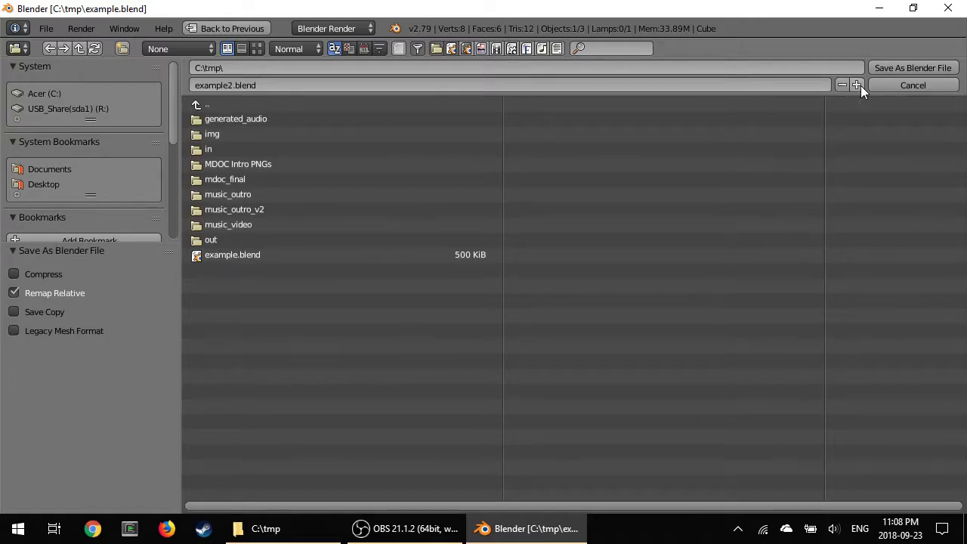
{"action": "left_click", "coordinate": [908, 68]}
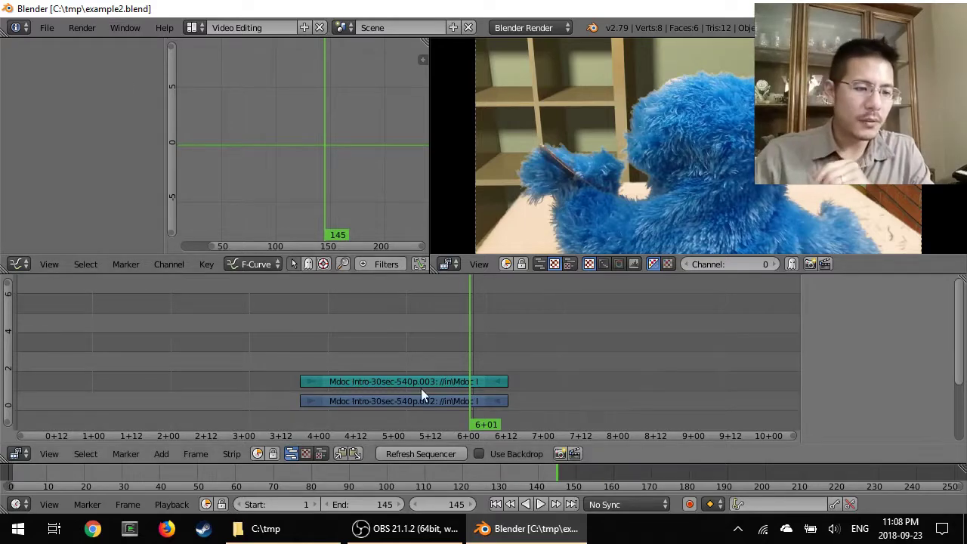
- Show the strip properties and split the sound strip at frame 118
{"action": "left_click", "coordinate": [409, 353]}
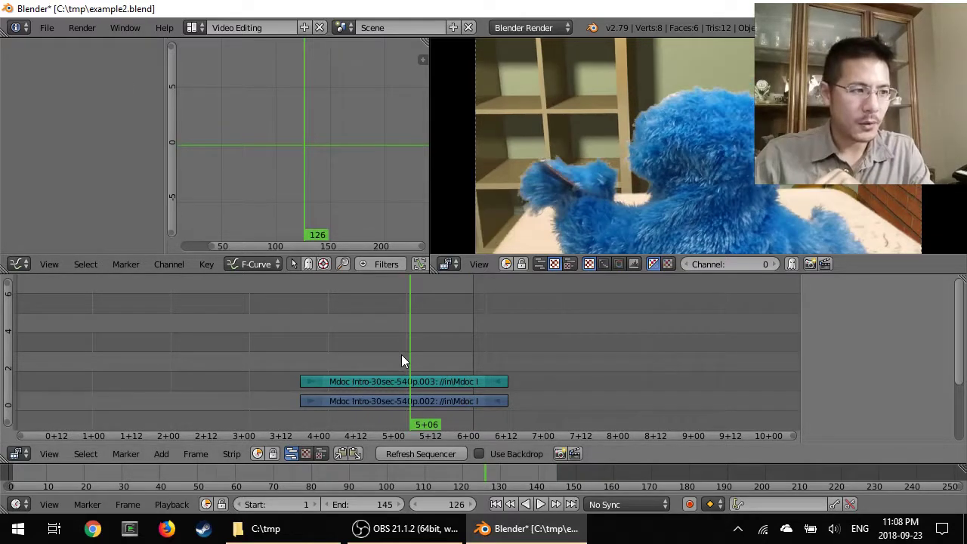
{"action": "left_click", "coordinate": [386, 354]}
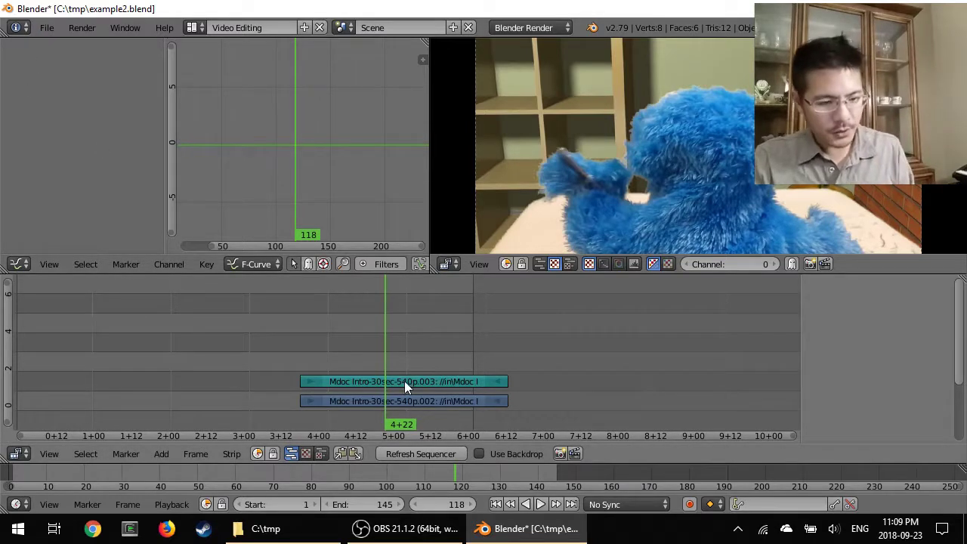
{"action": "key", "text": "n"}
{"action": "key", "text": "k"}
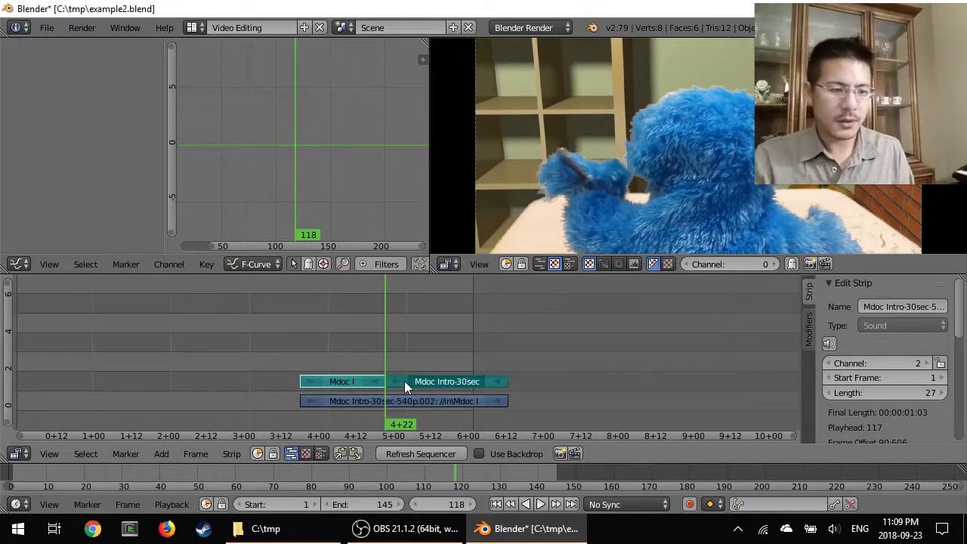
- Save the project with the split sound strip over the existing C:\tmp\example2.blend
{"action": "left_click", "coordinate": [46, 27]}
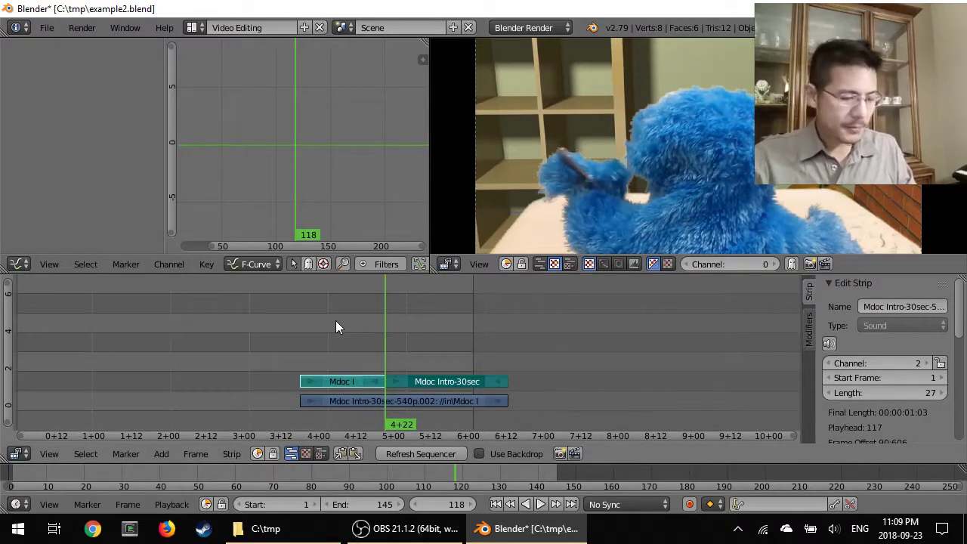
{"action": "key", "text": "ctrl+s"}
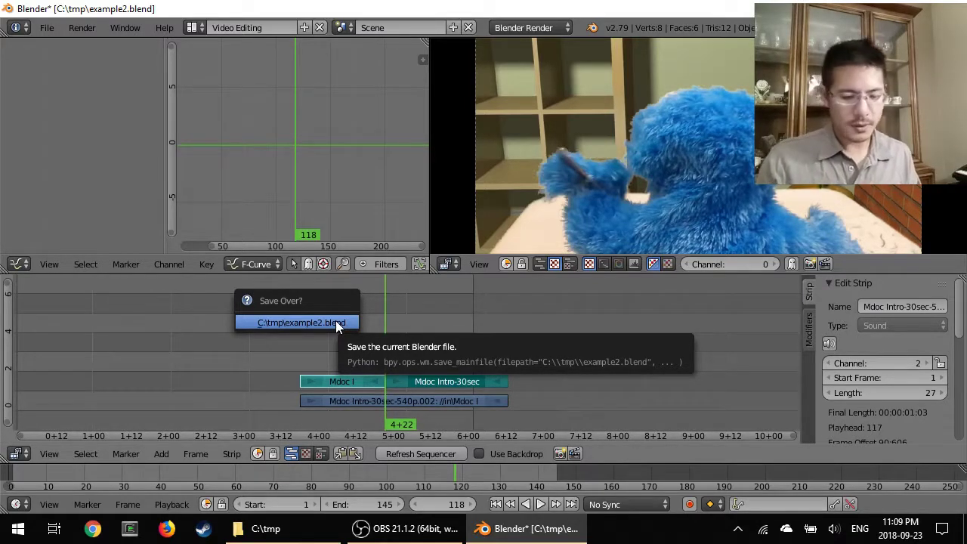
{"action": "left_click", "coordinate": [336, 322]}
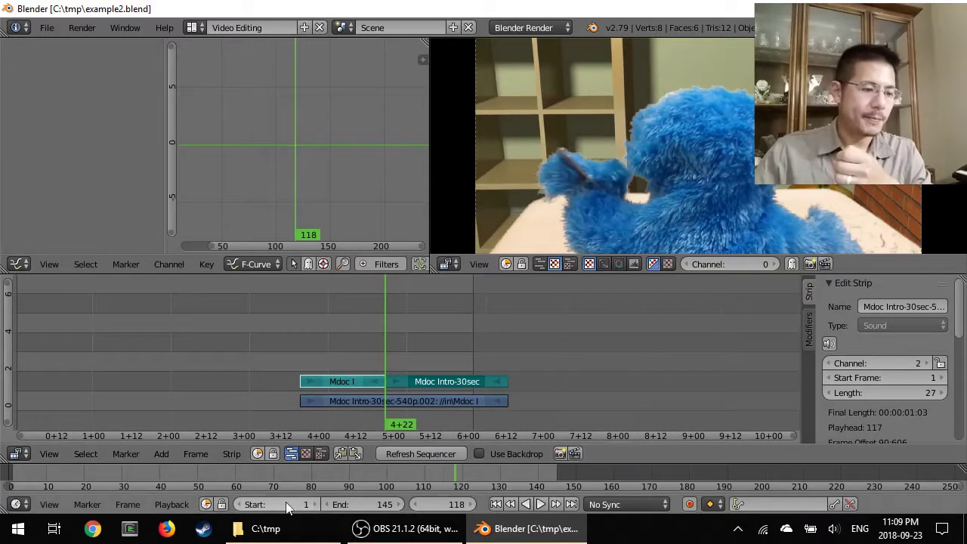
- Switch to File Explorer, compare example.blend and example2.blend with their .blend1 backups in C:\tmp, and return to Blender
{"action": "left_click", "coordinate": [265, 529]}
{"action": "left_click", "coordinate": [550, 325]}
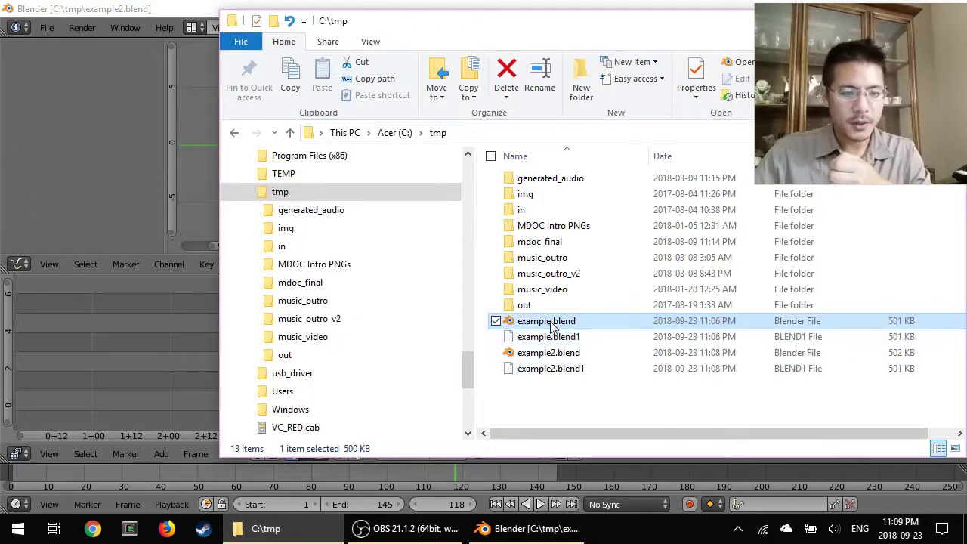
{"action": "left_click", "coordinate": [556, 339]}
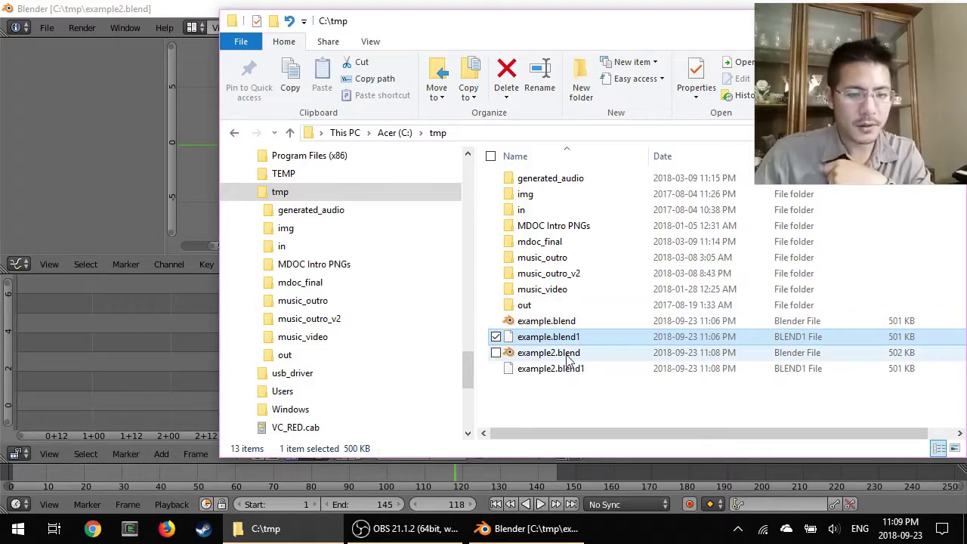
{"action": "left_click", "coordinate": [568, 359]}
{"action": "left_click", "coordinate": [573, 370]}
{"action": "left_click", "coordinate": [538, 360]}
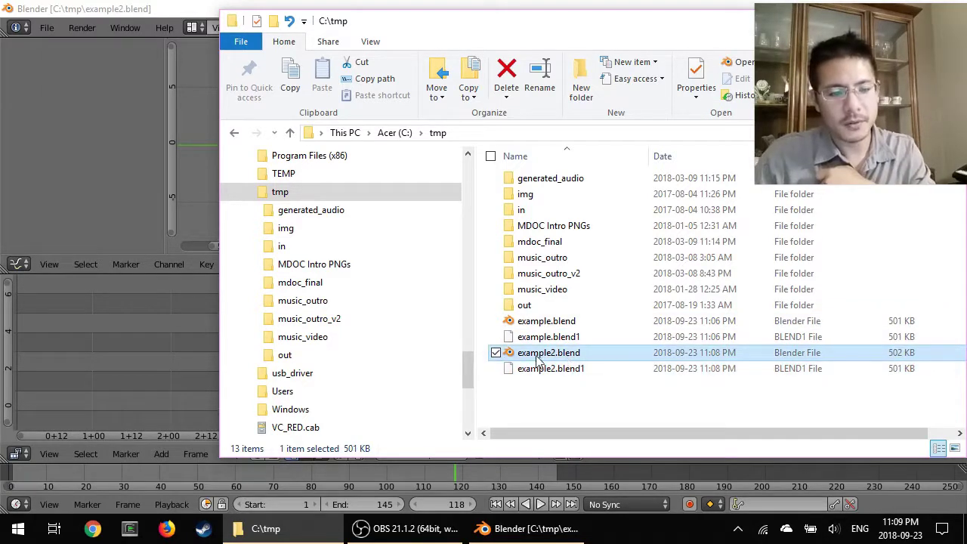
{"action": "left_click", "coordinate": [548, 371]}
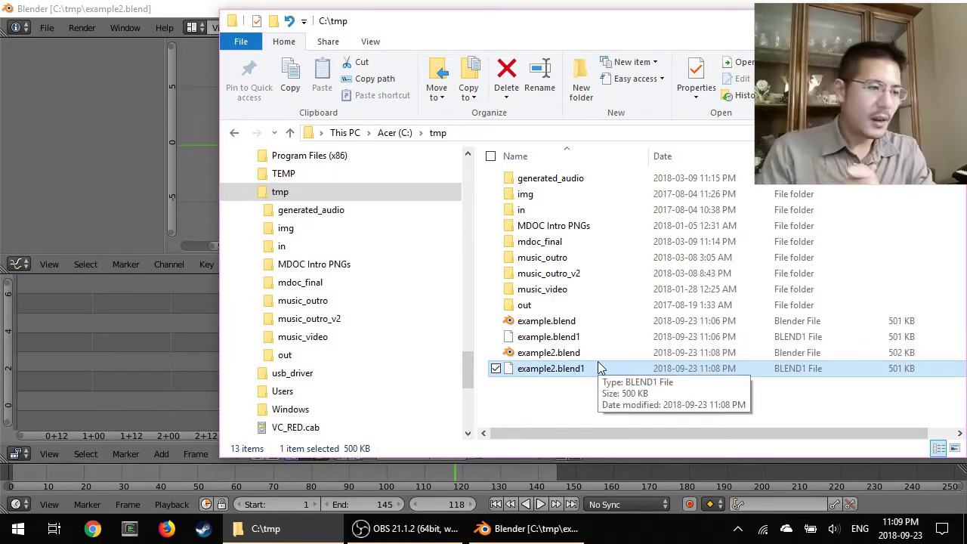
{"action": "left_click", "coordinate": [181, 6]}
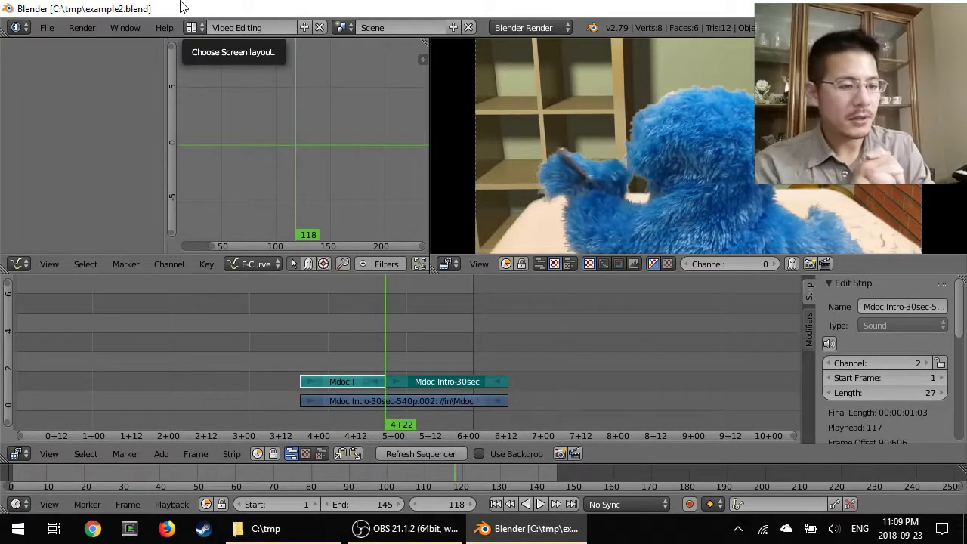